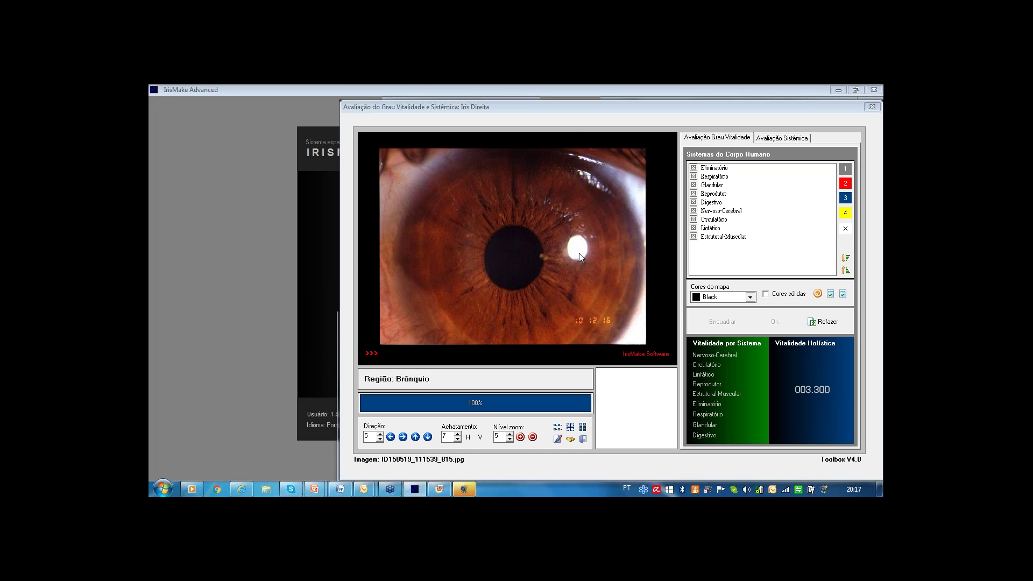
Step: Close the current iris evaluation and select consultation 5 of 16/11/2015 at 19:54:05 in the patient's consultation list
left_click(582, 440)
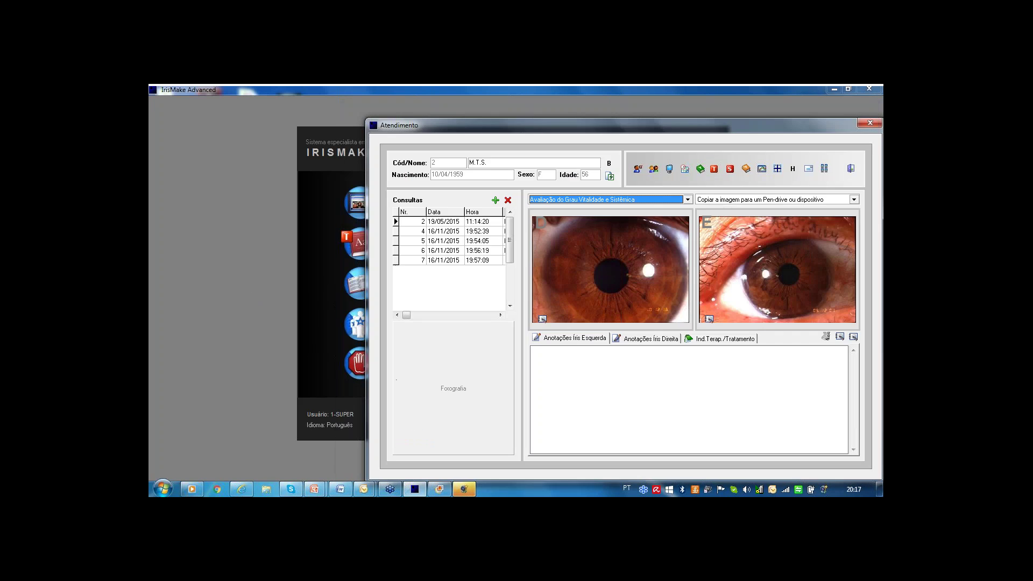
left_click(458, 261)
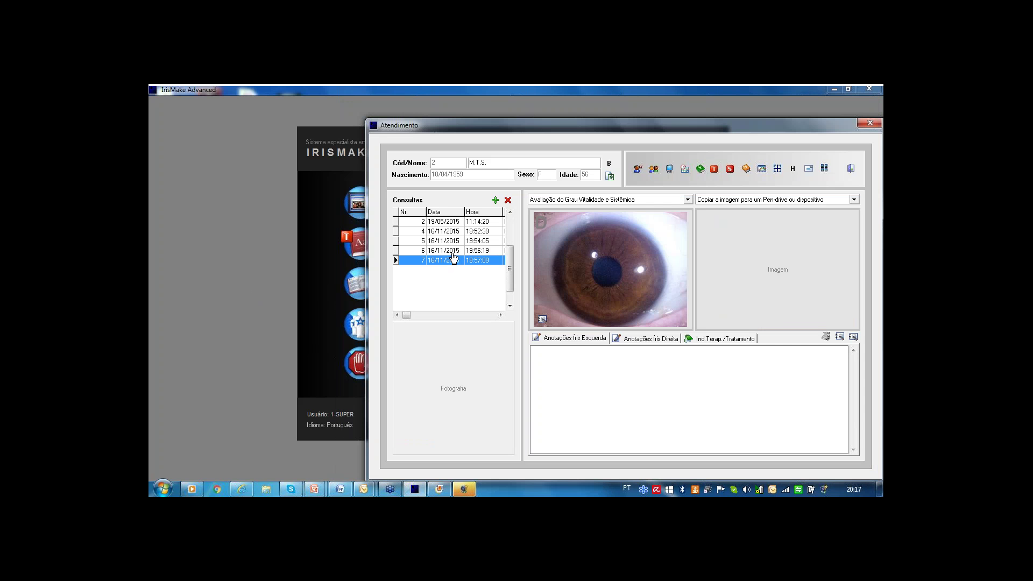
left_click(453, 250)
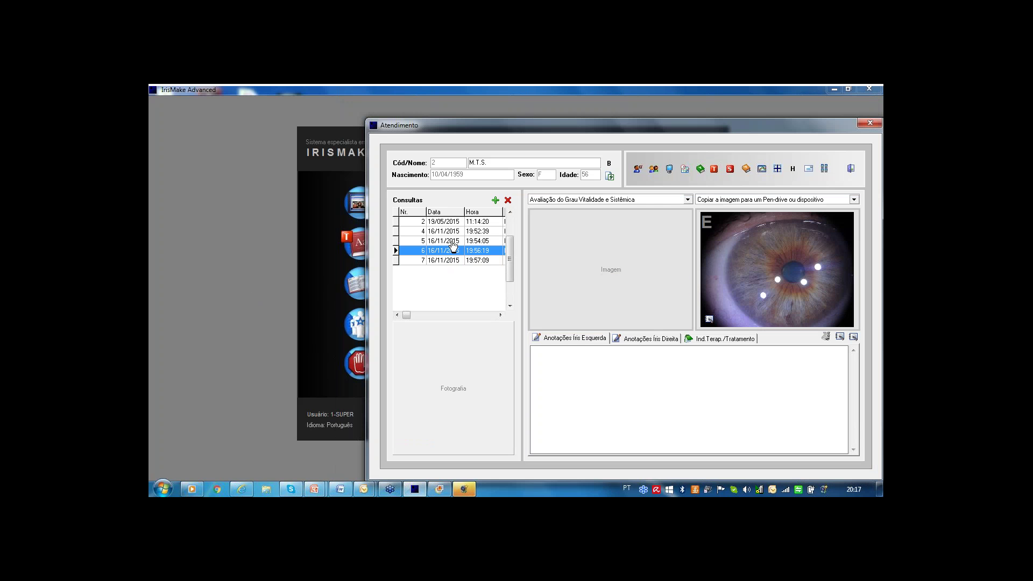
left_click(453, 242)
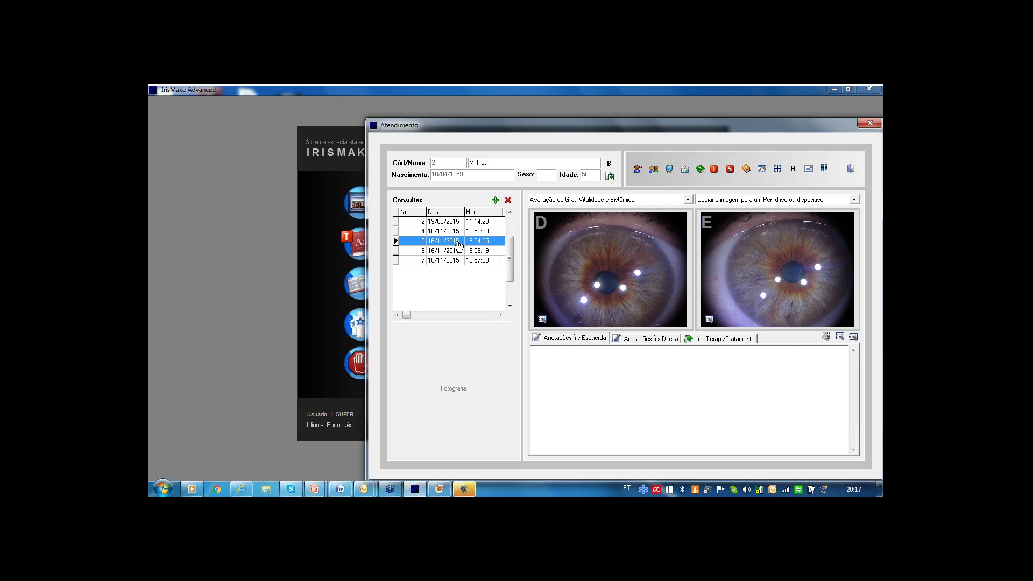
left_click(687, 200)
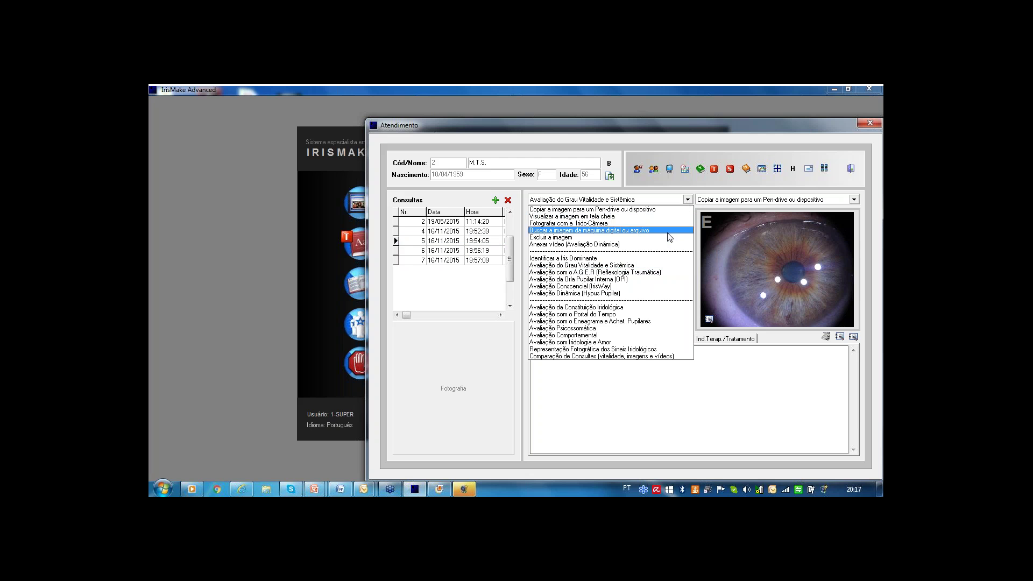
left_click(640, 273)
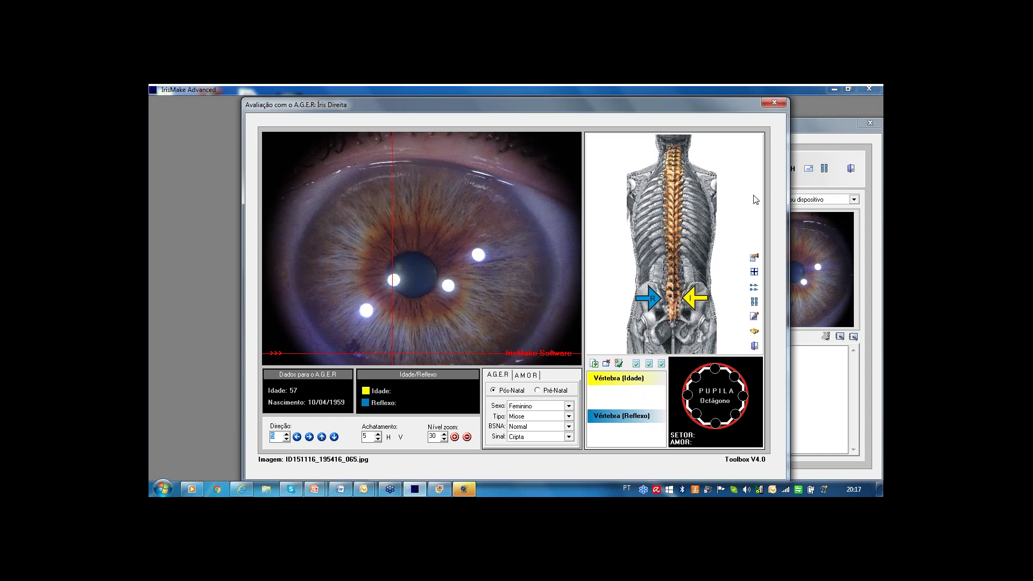
left_click(774, 104)
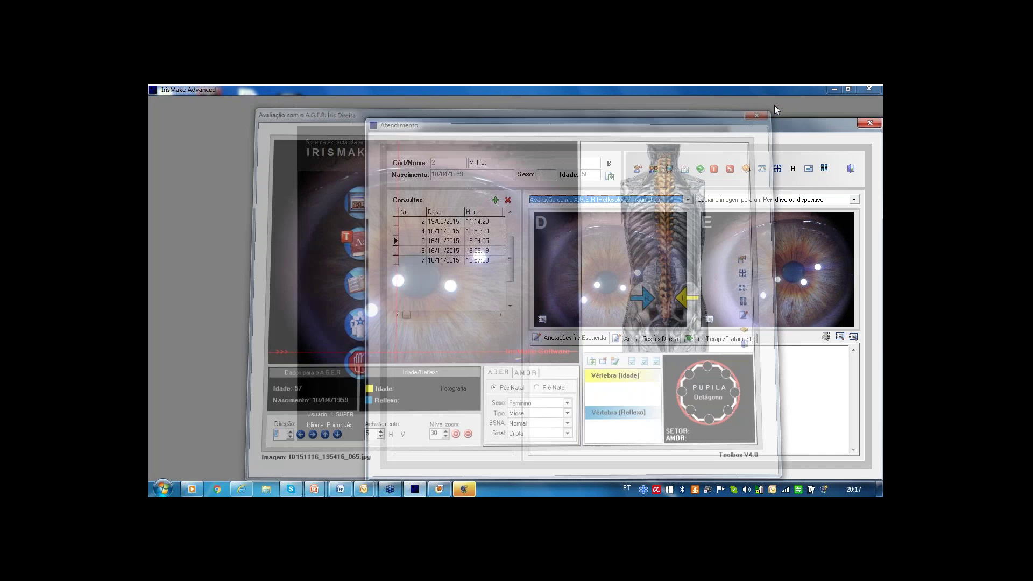
Step: Open Avaliação do Grau Vitalidade e Sistêmica for the right iris and start framing the iris with the reference circles over the pupil
left_click(688, 199)
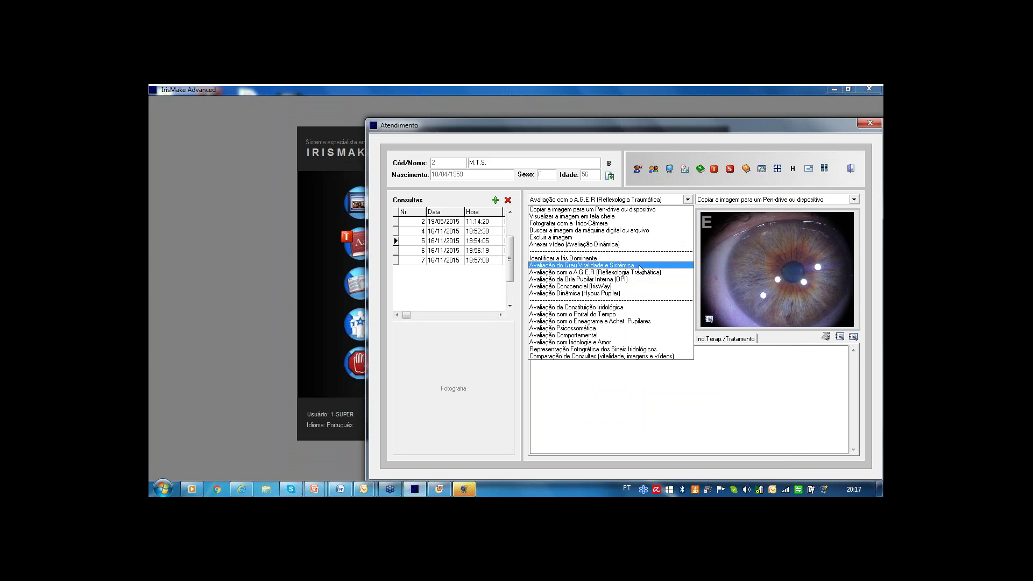
left_click(639, 265)
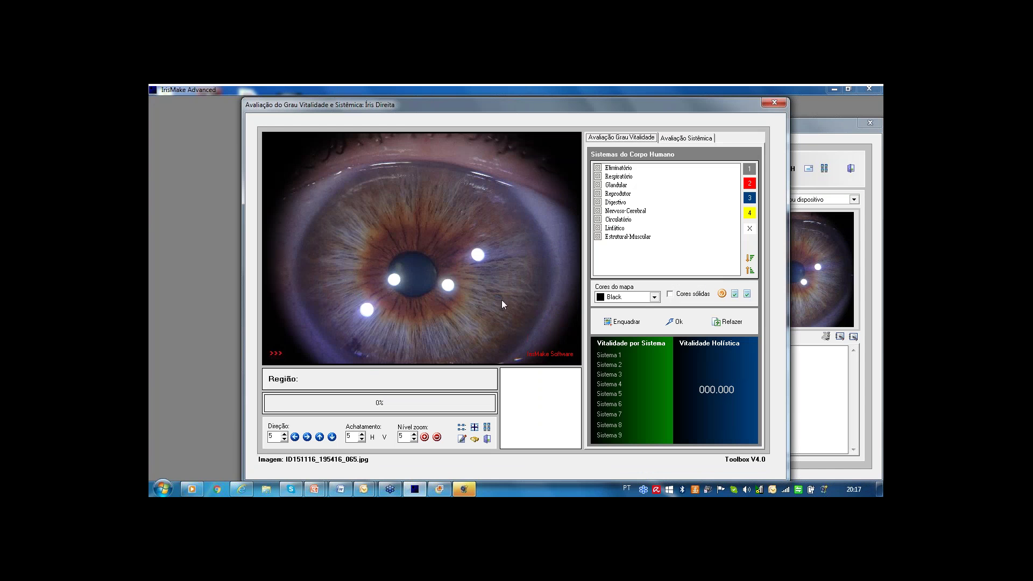
left_click(619, 321)
mouse_move(420, 266)
left_mouse_down()
mouse_move(416, 253)
mouse_move(411, 267)
left_mouse_up()
left_click_drag(460, 325, 521, 311)
Step: Reduce the iris image and flatten it with both the V and H adjustments to fit the red framing circles
left_click(436, 438)
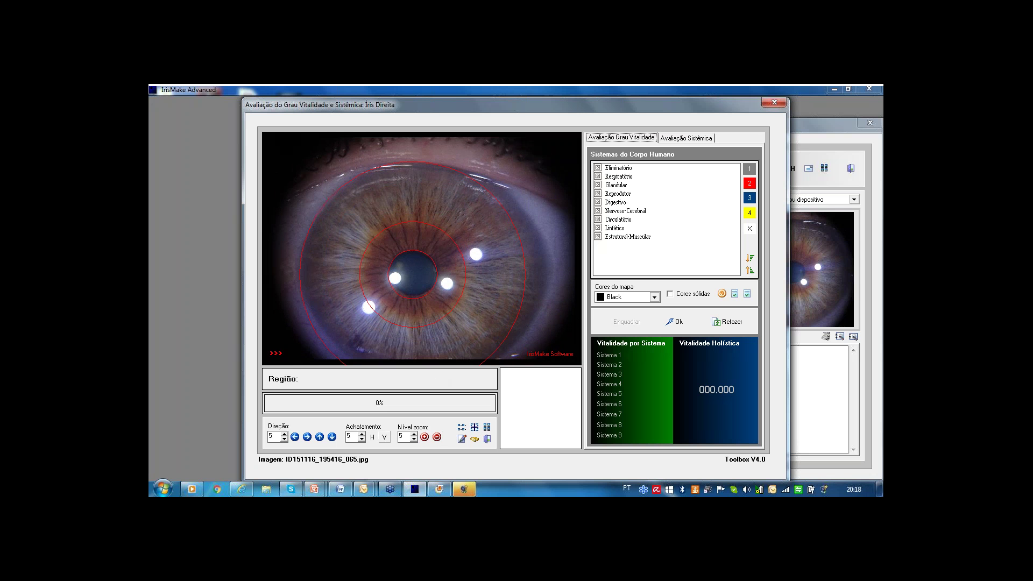
left_click(384, 437)
left_click(384, 438)
left_click(384, 438)
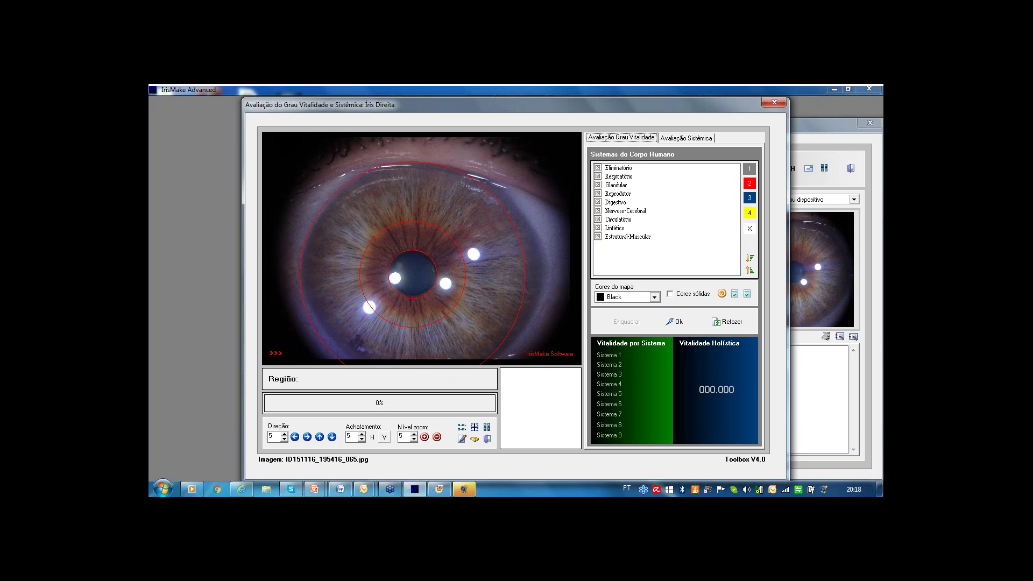
left_click(384, 438)
left_click(384, 437)
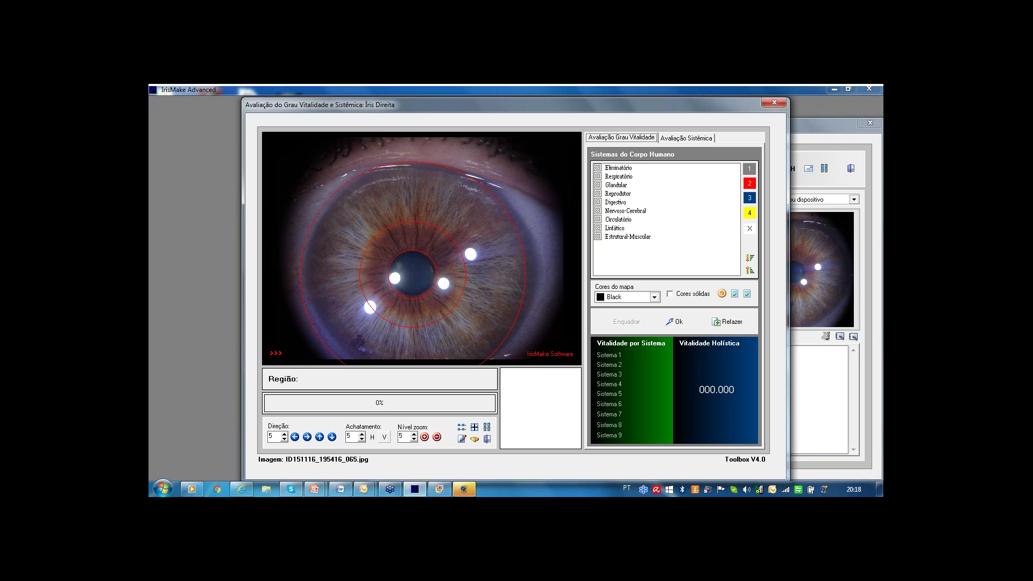
left_click(373, 437)
left_click(372, 438)
left_click(373, 438)
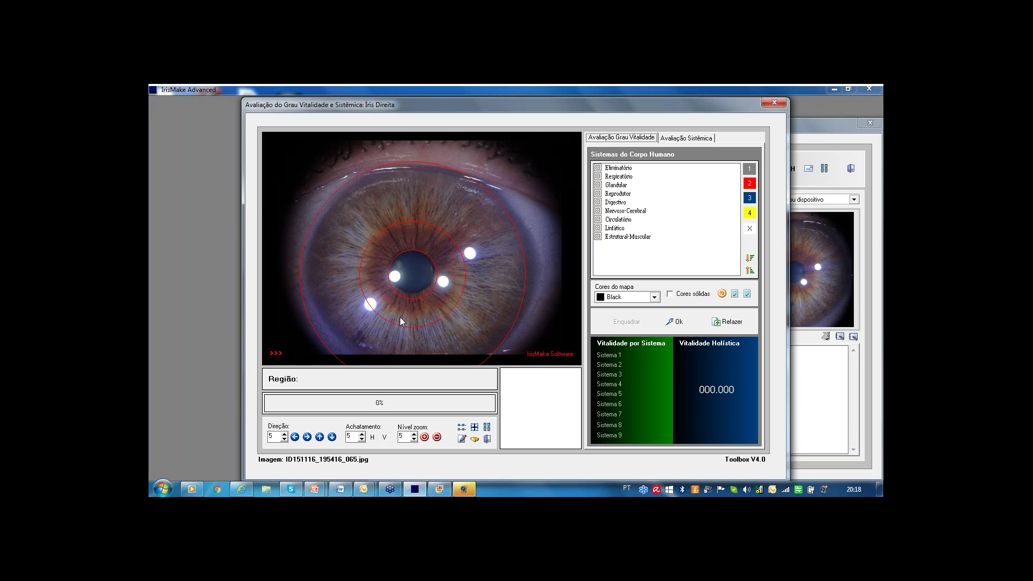
Step: Fine-tune the alignment of the iris with the framing circles and run the vitality calculation
left_click_drag(410, 270, 408, 268)
left_click_drag(443, 314, 440, 311)
left_click(675, 321)
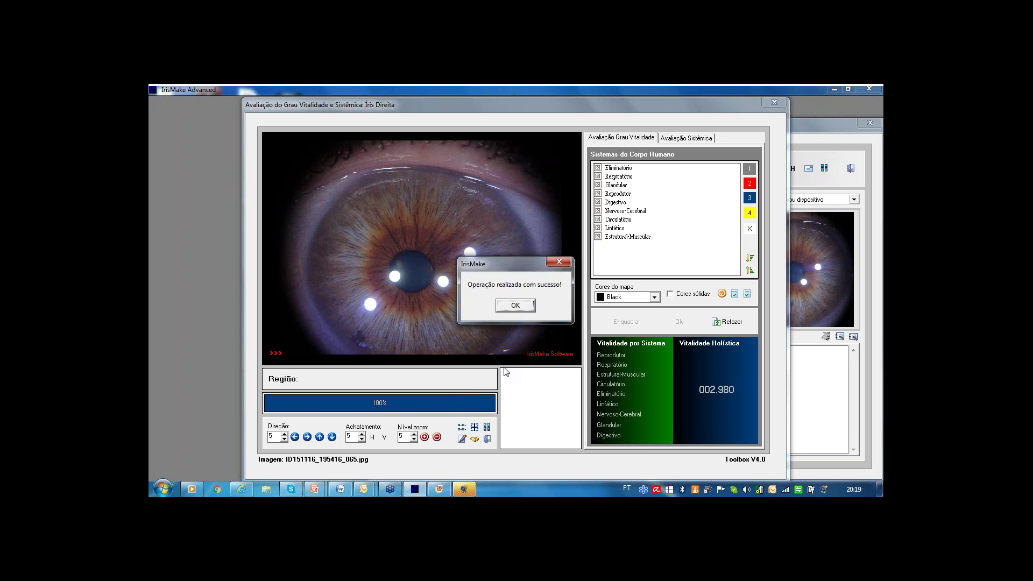
left_click(515, 305)
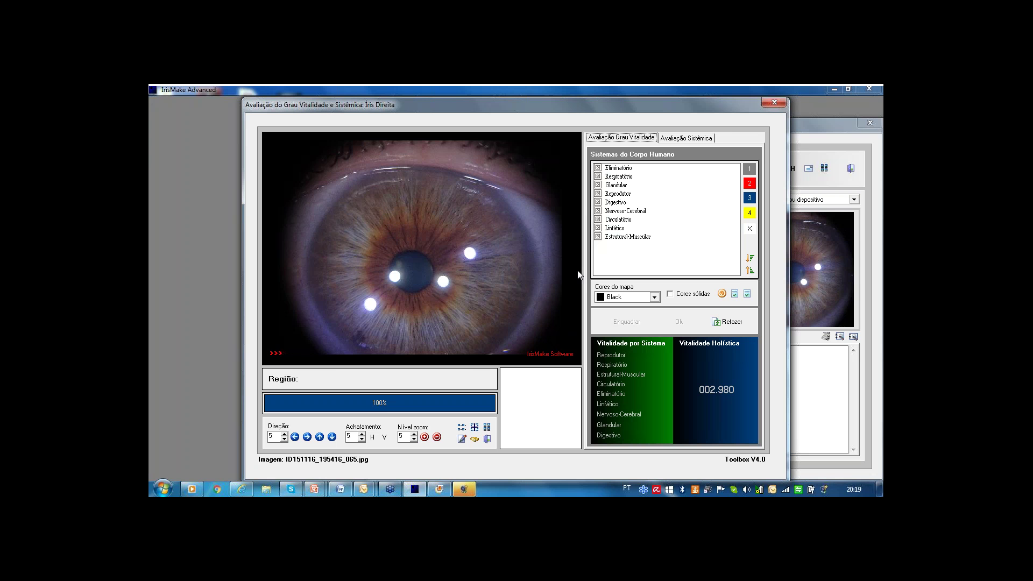
Step: Expand the Glandular system to examine its organs' vitality grades, check a region on the iris, and close the evaluation
left_click(600, 186)
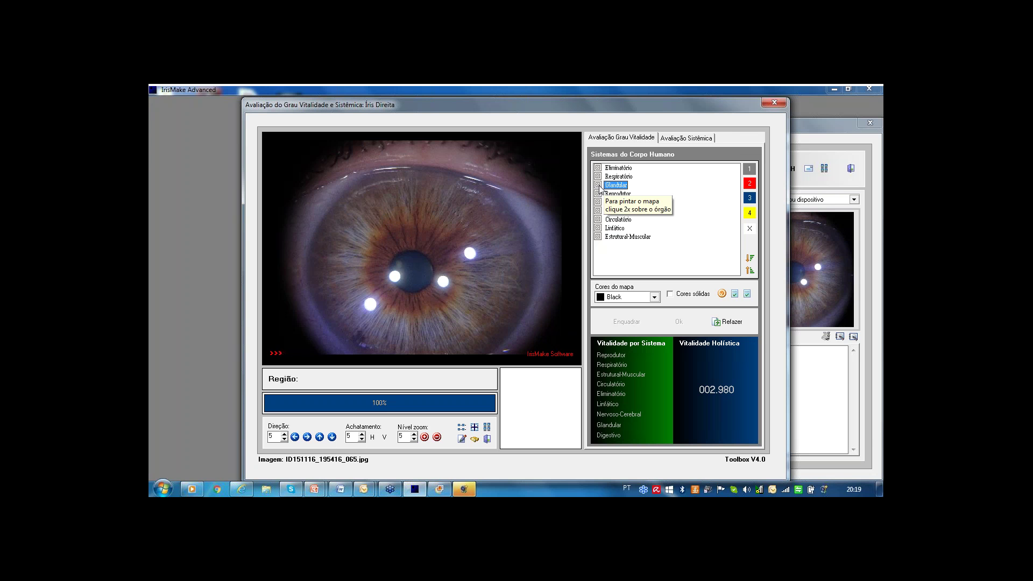
left_click(599, 186)
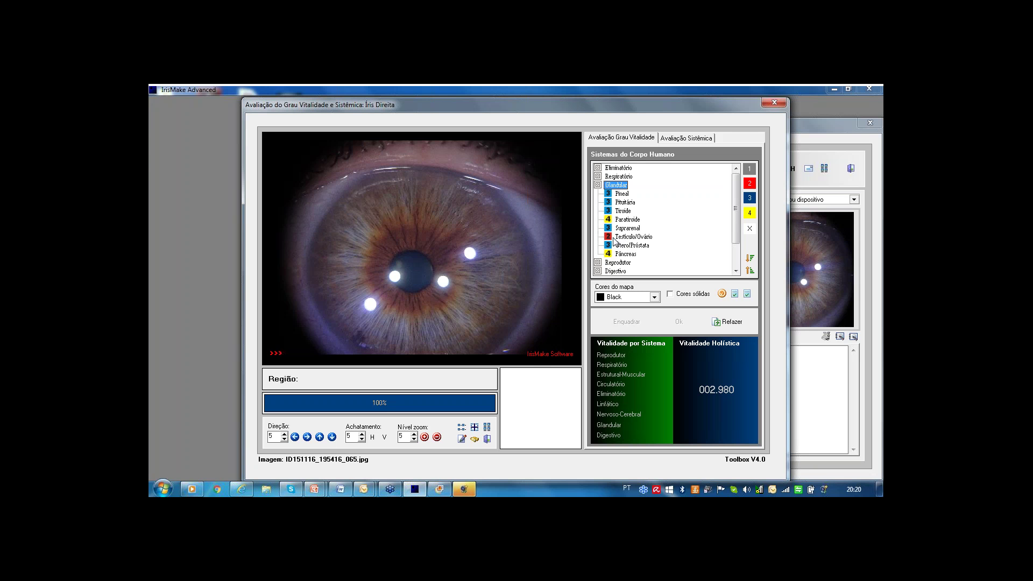
left_click(570, 256)
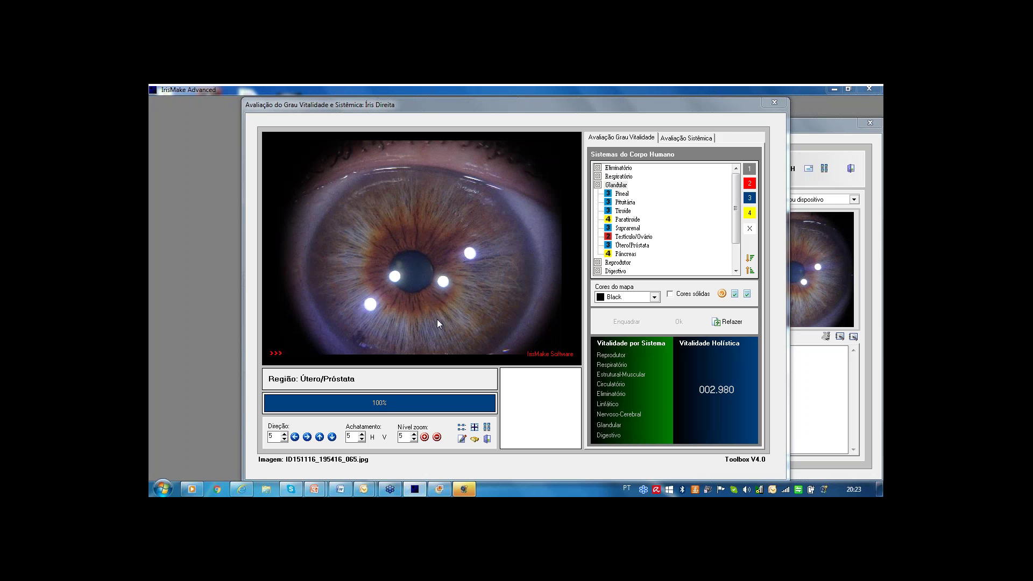
left_click(774, 102)
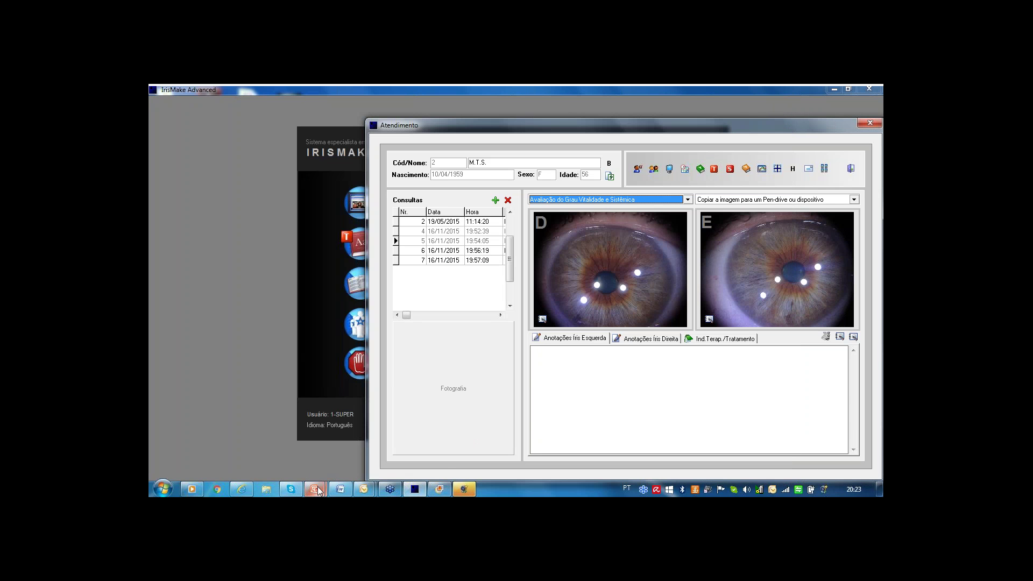
Step: Switch to the Aula1711 presentation in PowerPoint and run its slide show, advancing to the second slide
mouse_move(319, 491)
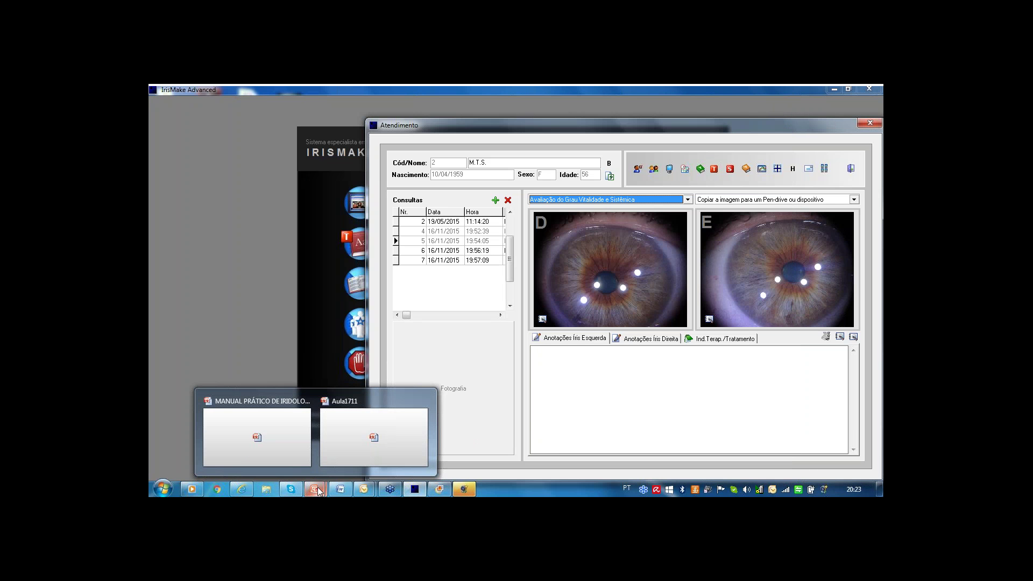
left_click(339, 451)
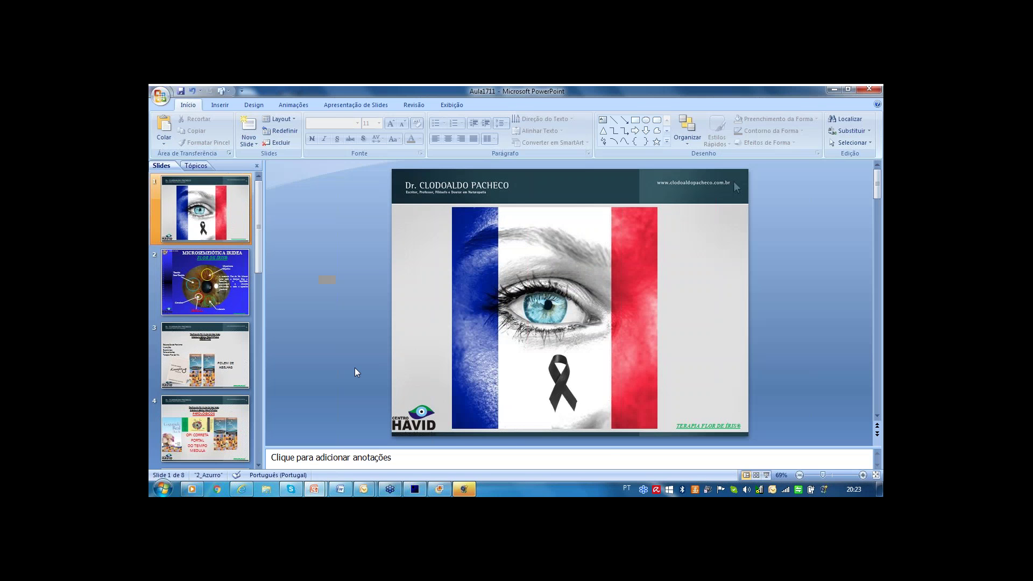
left_click(767, 476)
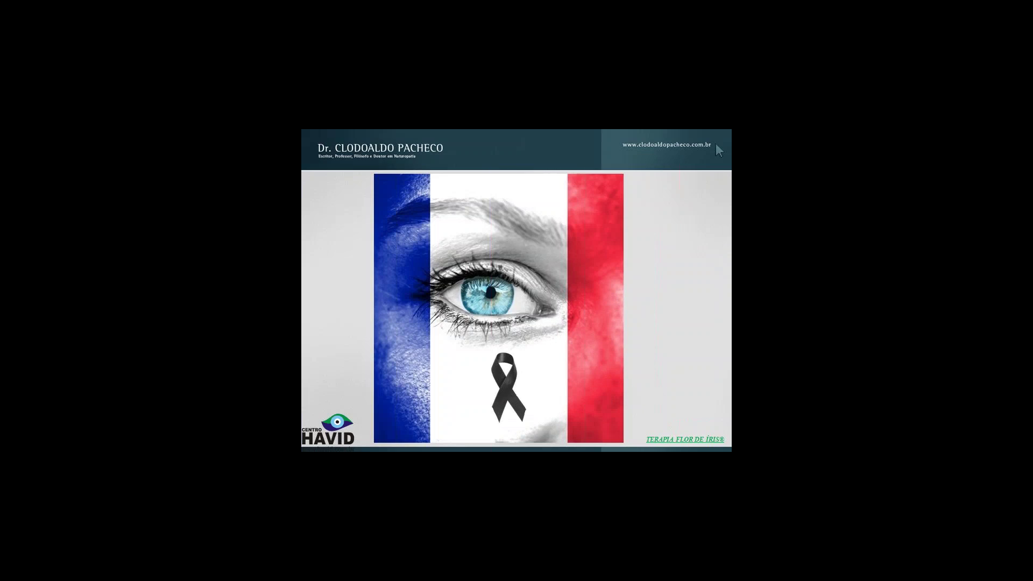
left_click(715, 143)
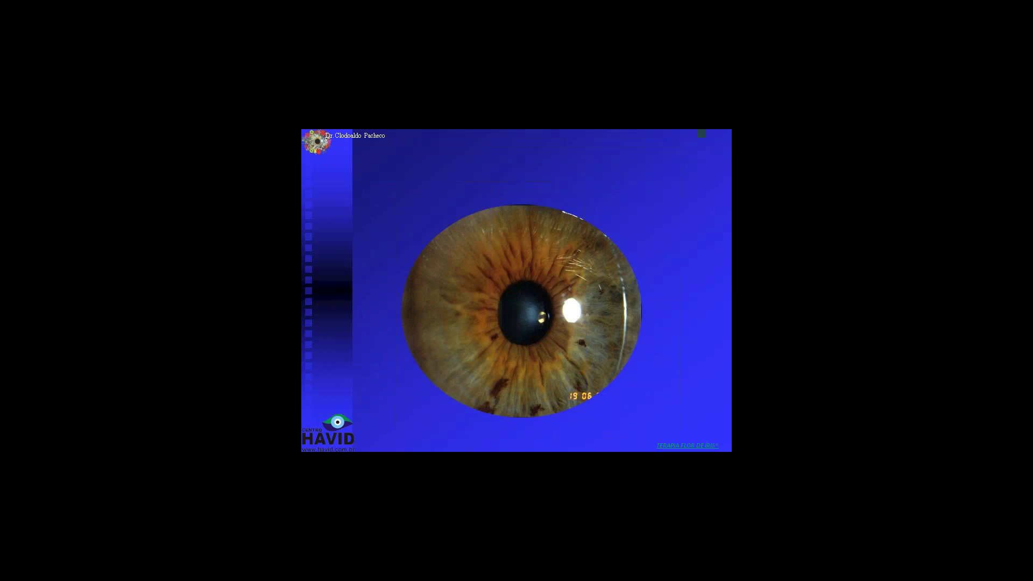